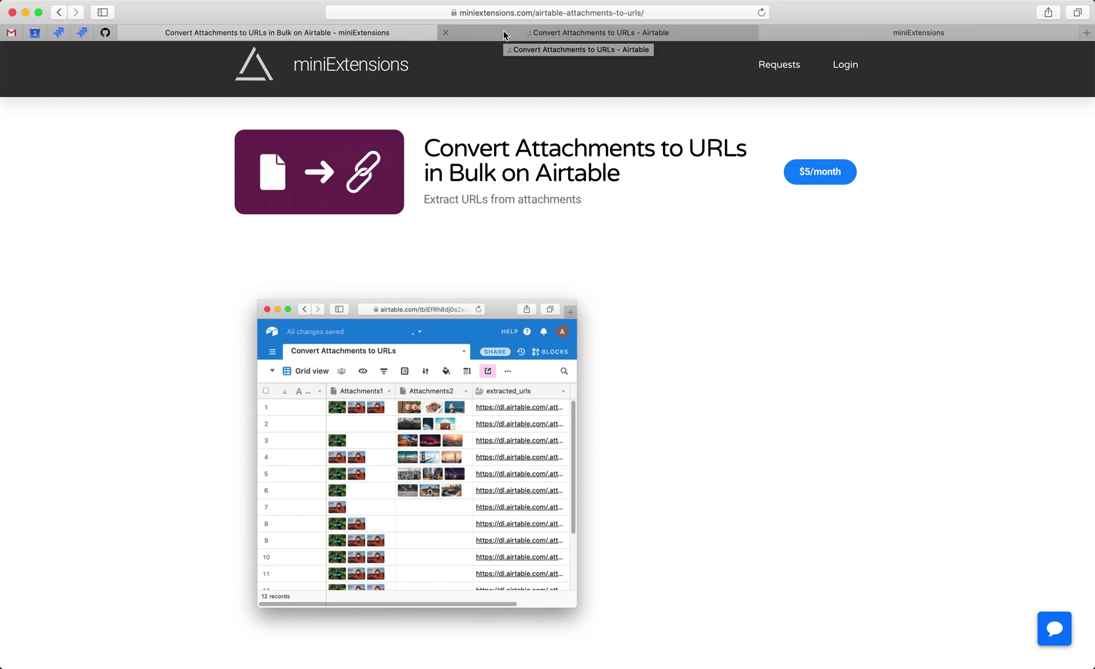
# - Switch to the Airtable base showing 12 attachment records and an empty extracted_urls column
pyautogui.click(504, 34)
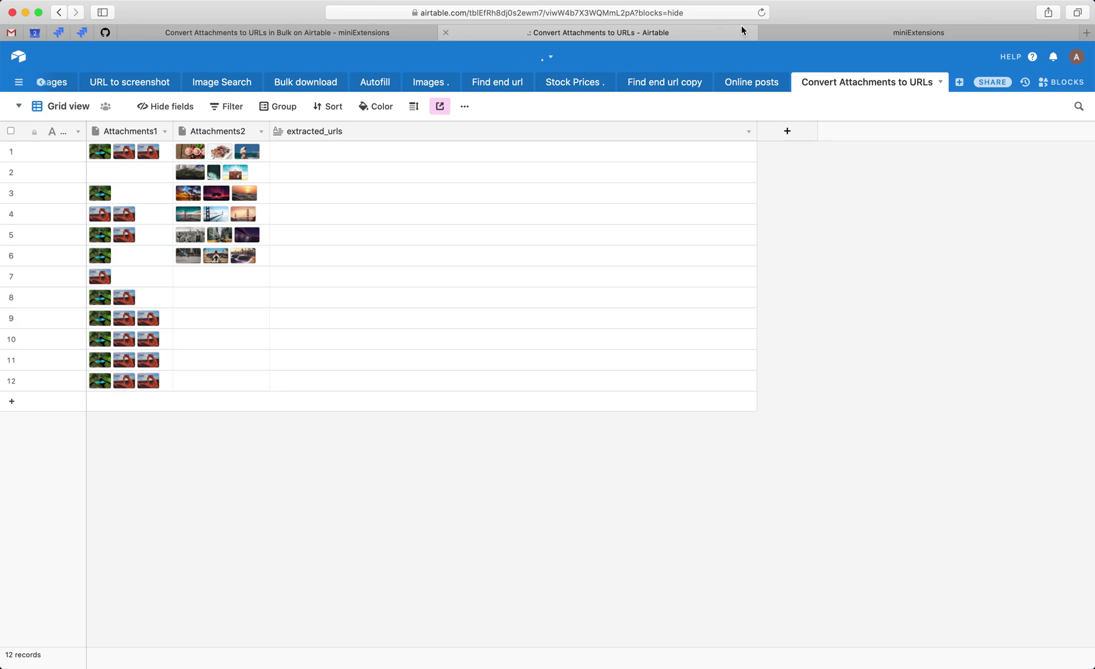
# - Switch to the localhost:3000 miniExtensions tab holding the Convert Attachments to URLs form
pyautogui.click(843, 32)
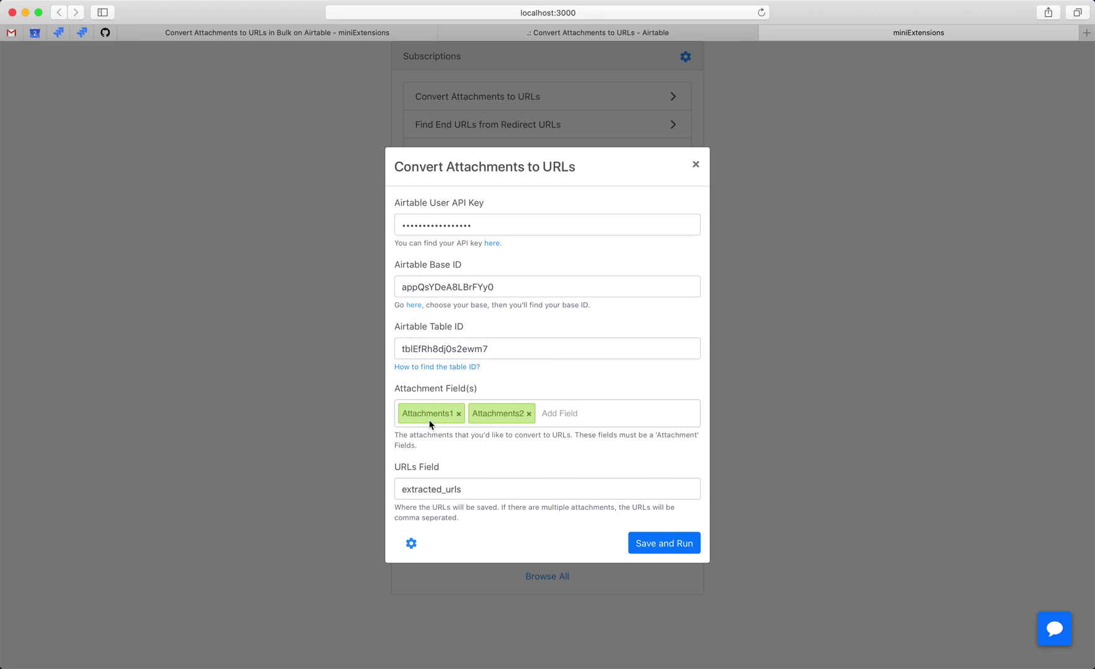
pyautogui.click(598, 32)
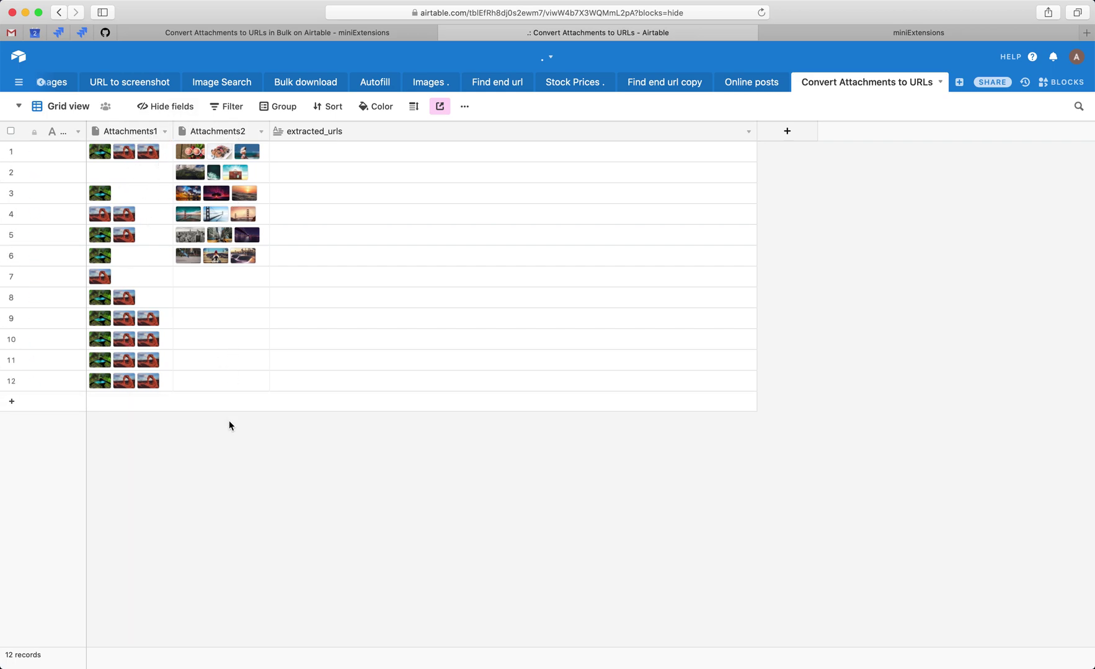
pyautogui.click(827, 33)
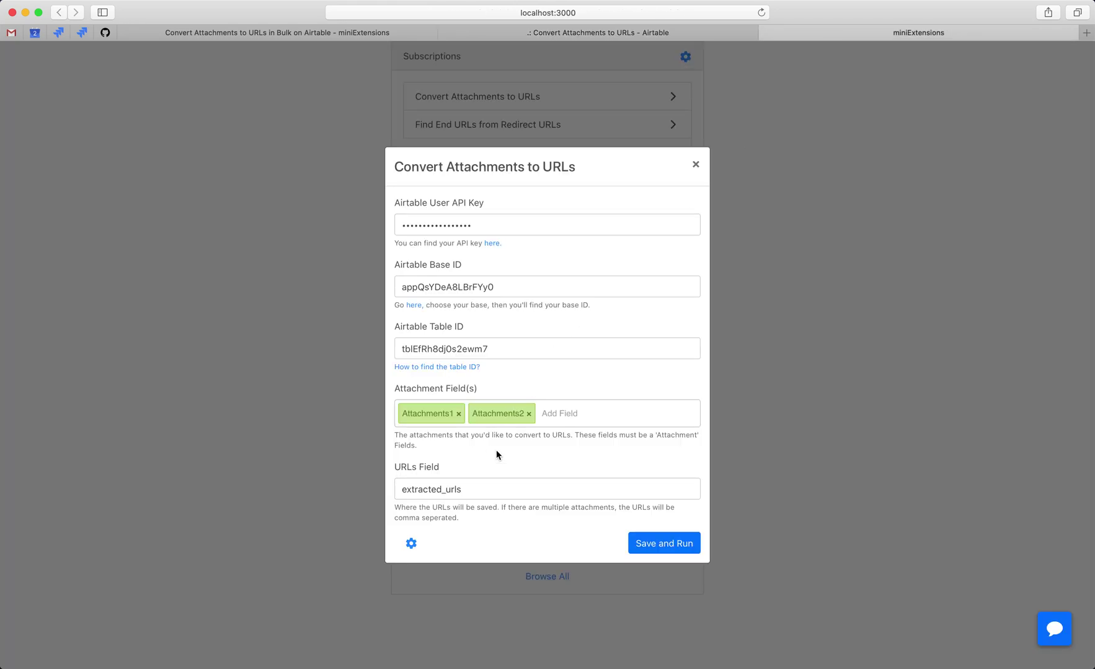
pyautogui.click(624, 32)
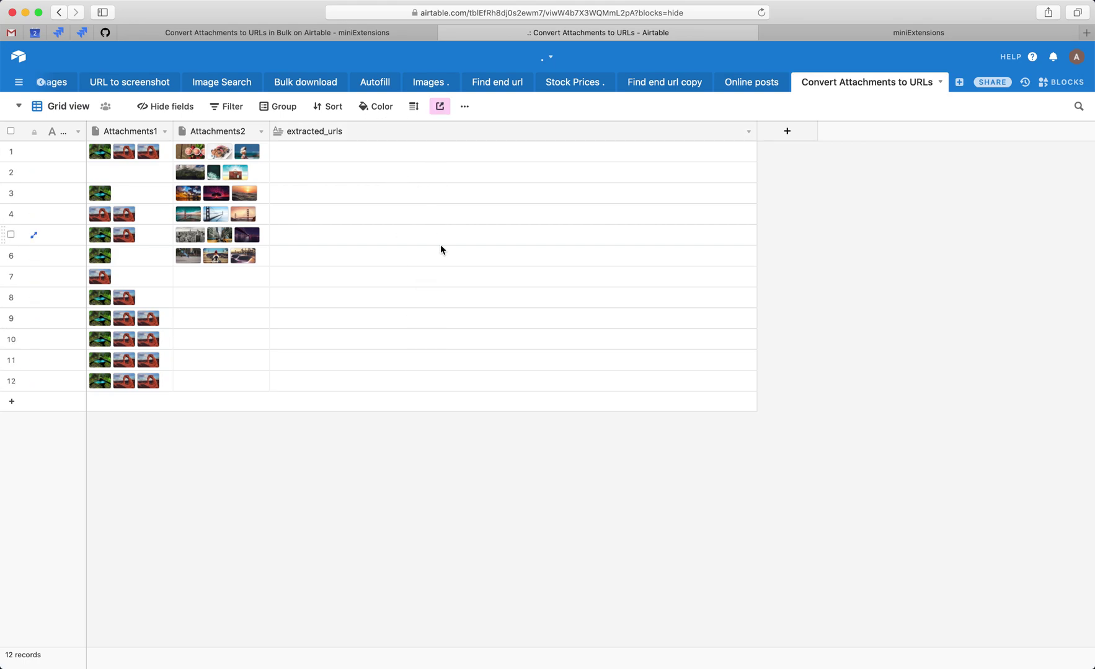
pyautogui.click(917, 33)
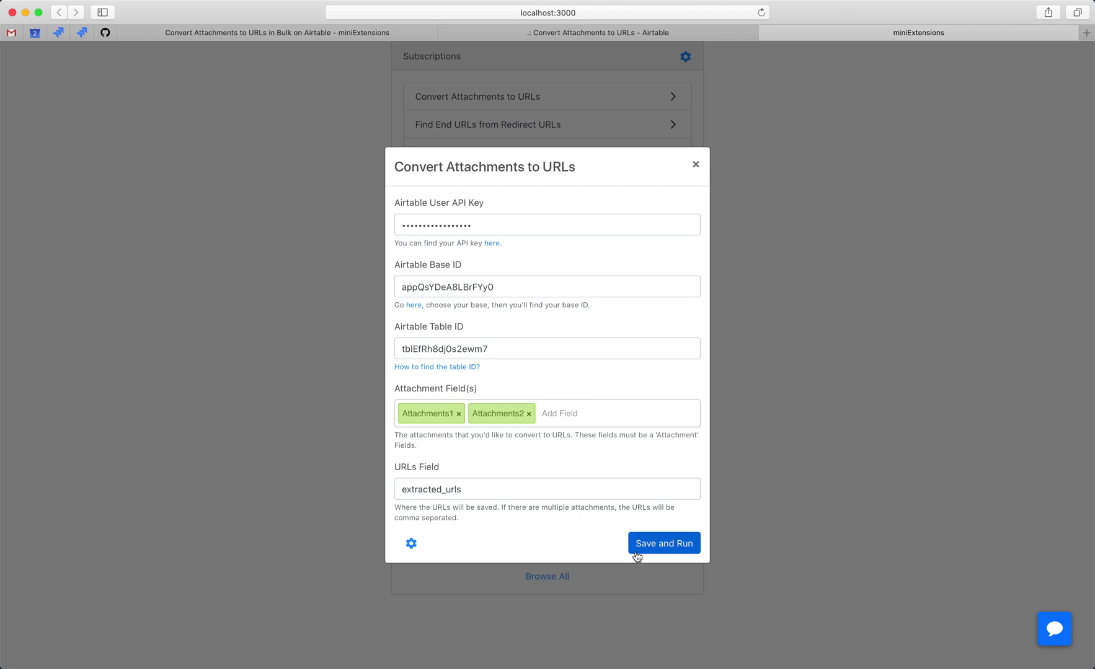
# - Save and run the conversion, then widen Airtable's extracted_urls column to see the URLs
pyautogui.click(655, 546)
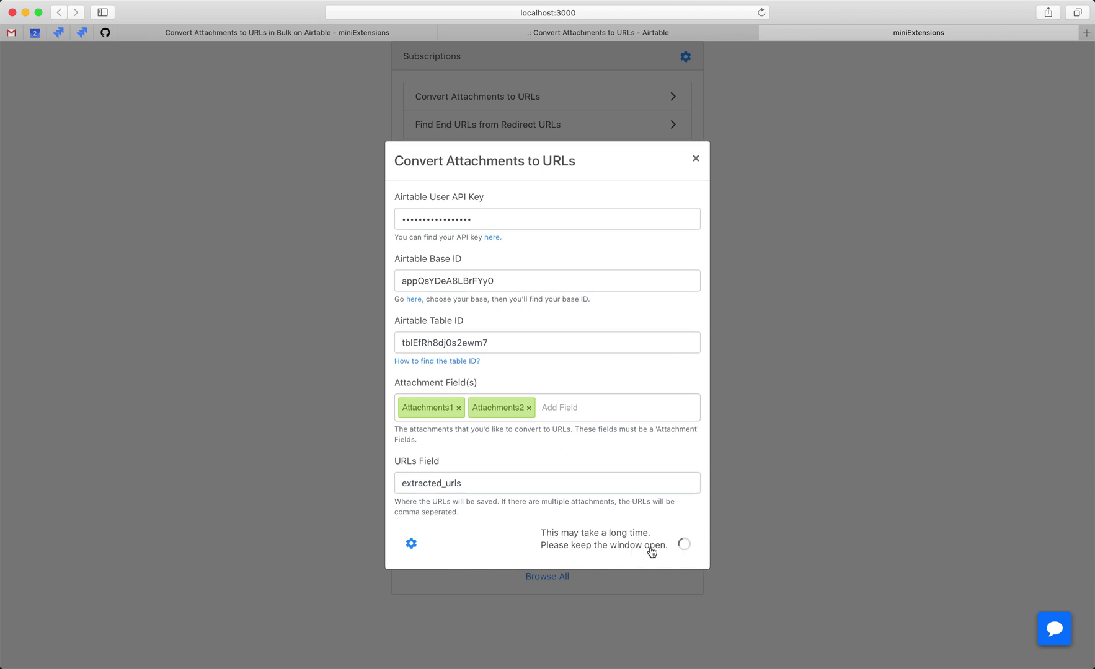
pyautogui.click(620, 33)
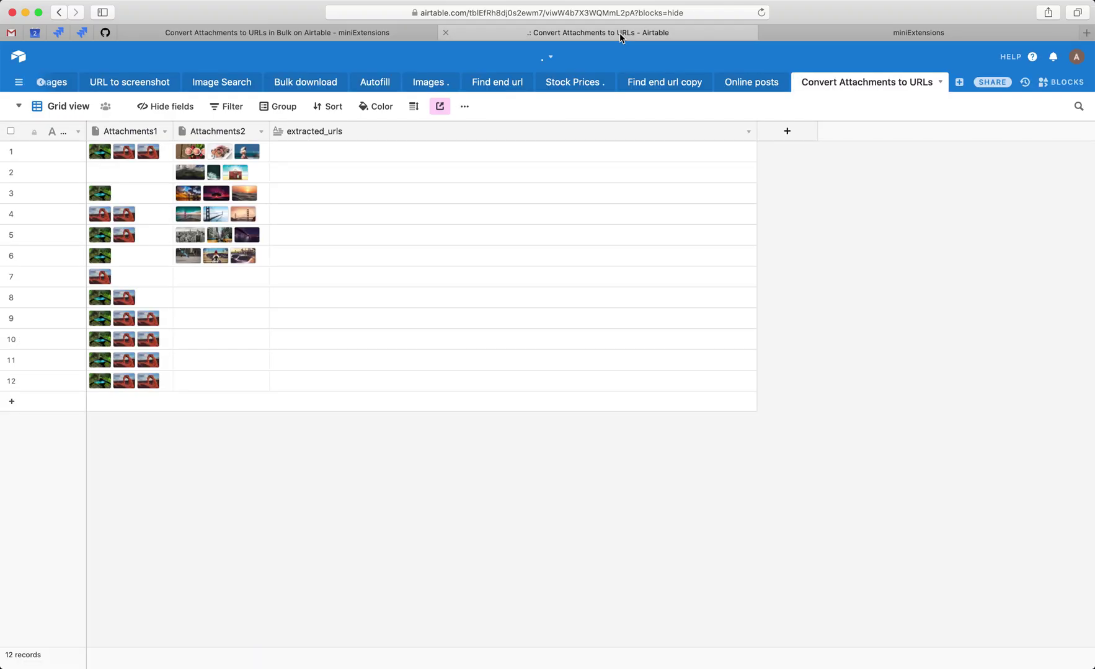
pyautogui.moveTo(756, 130); pyautogui.dragTo(923, 131)
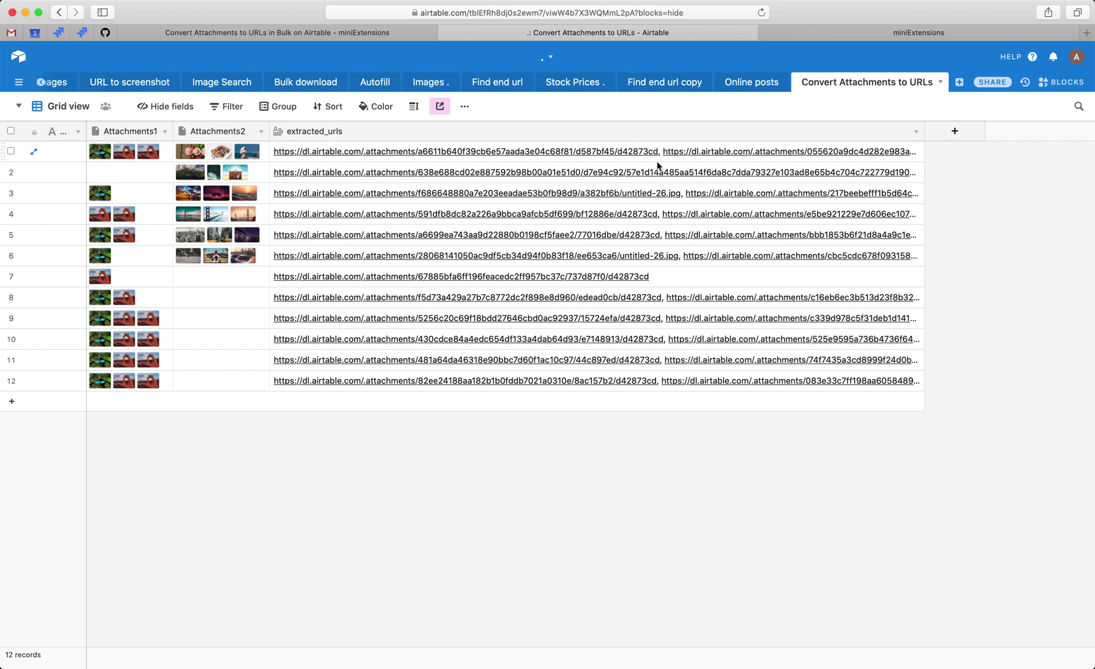
pyautogui.click(916, 33)
# - Open the conversion's Settings and view the Schedule options without choosing one
pyautogui.click(412, 543)
pyautogui.click(428, 362)
pyautogui.click(468, 338)
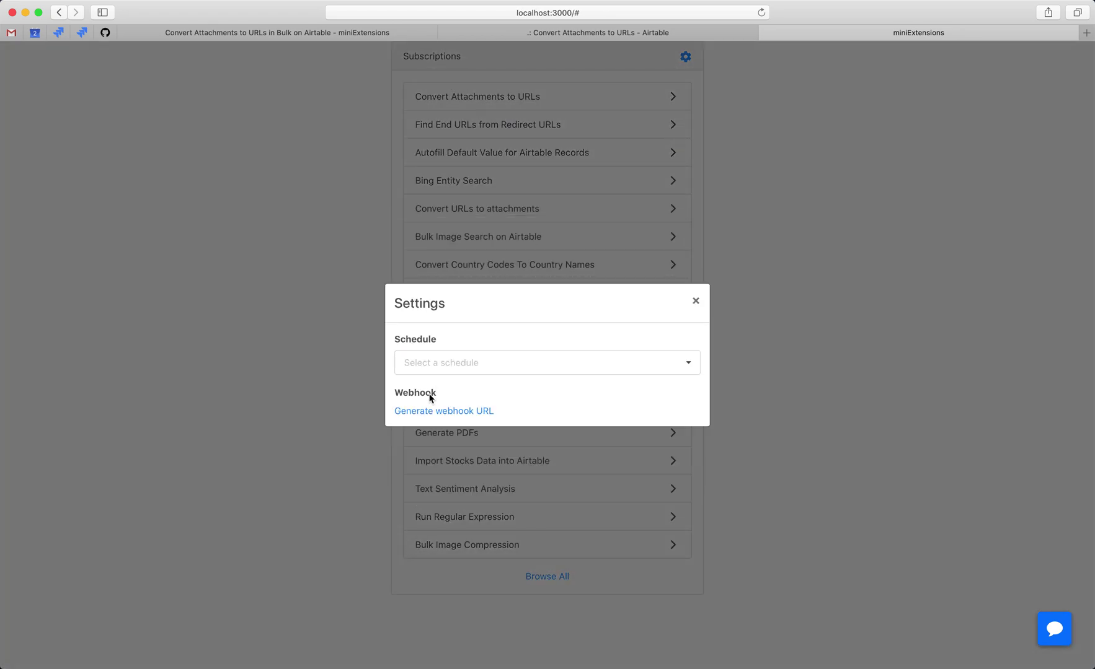